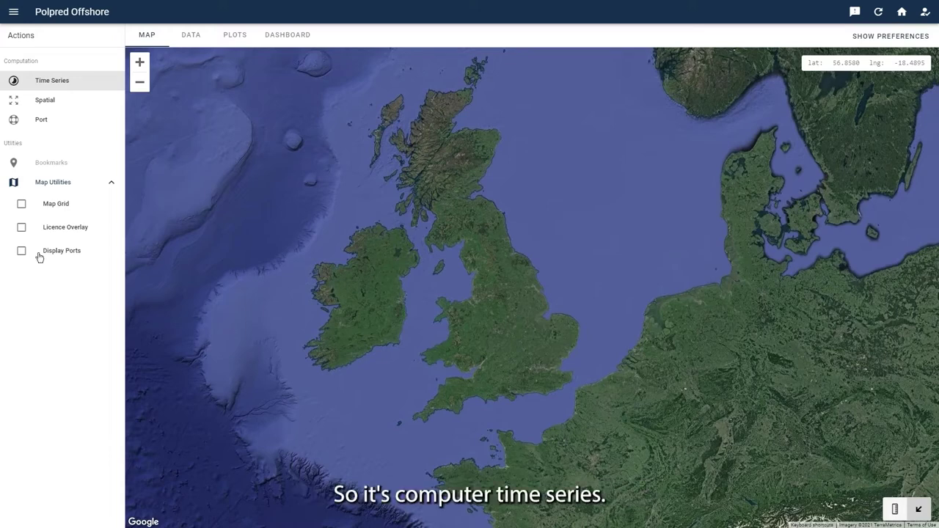
- Mark the Irish Sea point 53.6153, -5.1301 and open its Time Series Parameters
{"action": "left_click", "coordinate": [69, 82]}
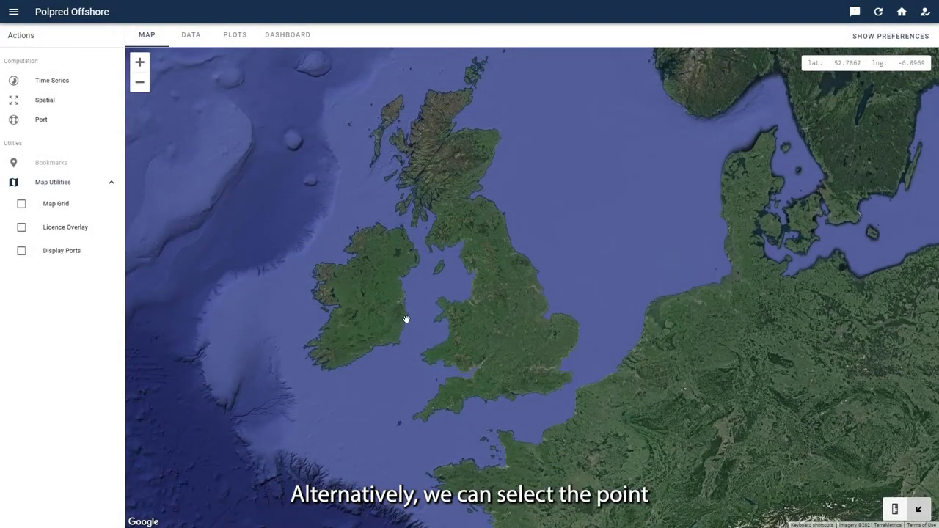
{"action": "left_click", "coordinate": [426, 292]}
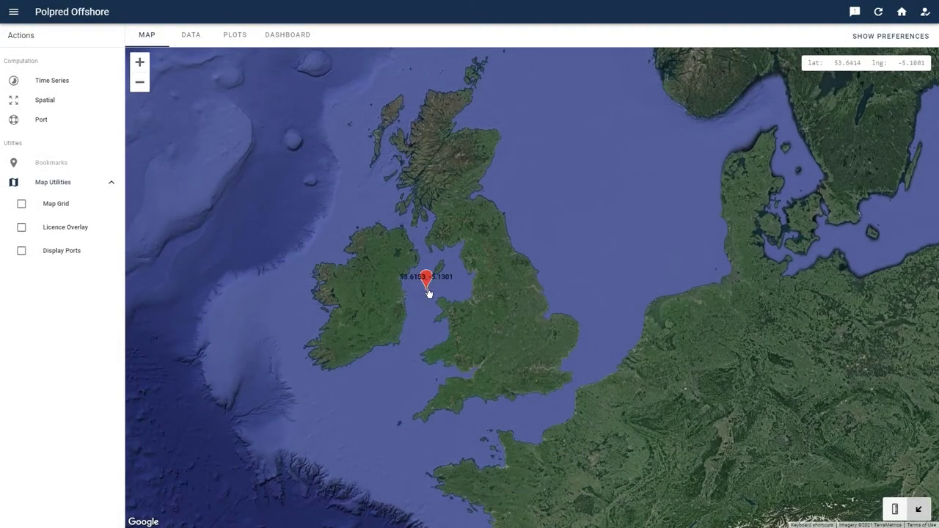
{"action": "left_click", "coordinate": [426, 279]}
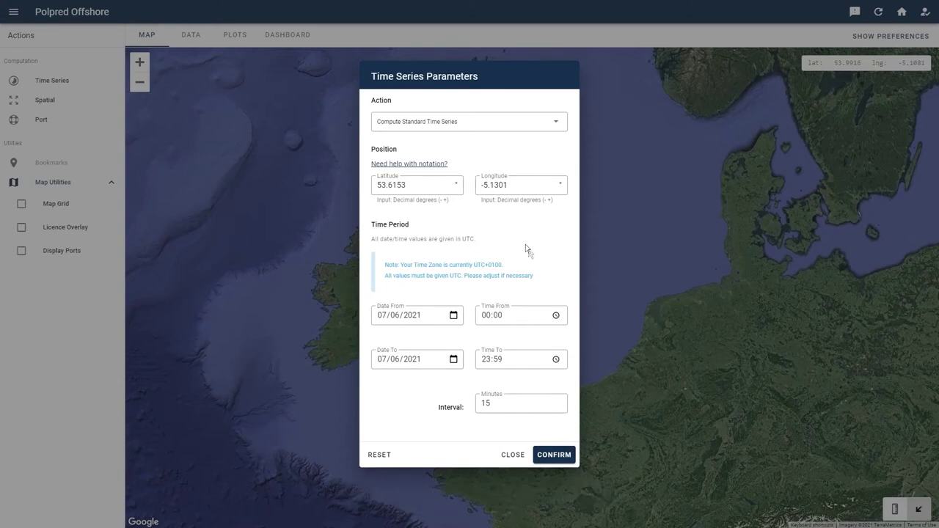
- Change the end date to 07/06/2022 and compute the 15-minute time series
{"action": "left_click", "coordinate": [413, 359]}
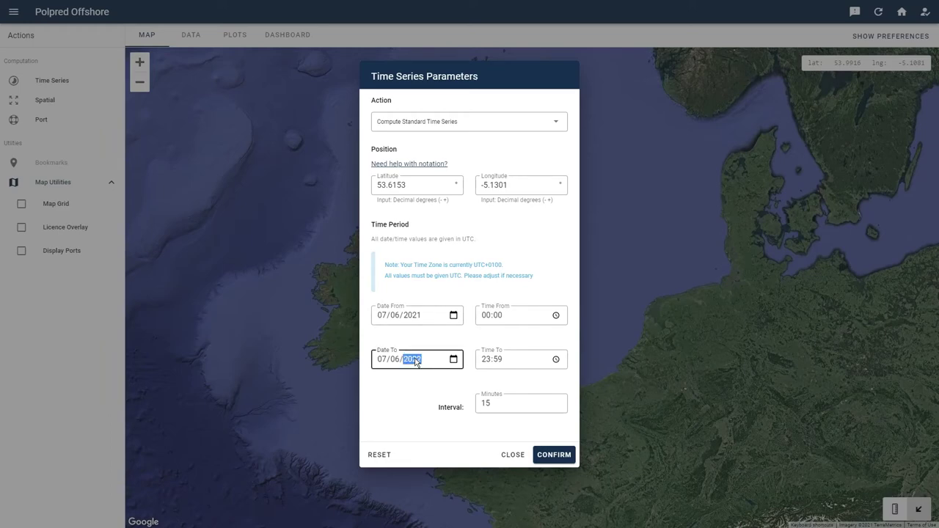
{"action": "type", "text": "2022"}
{"action": "left_click", "coordinate": [552, 456]}
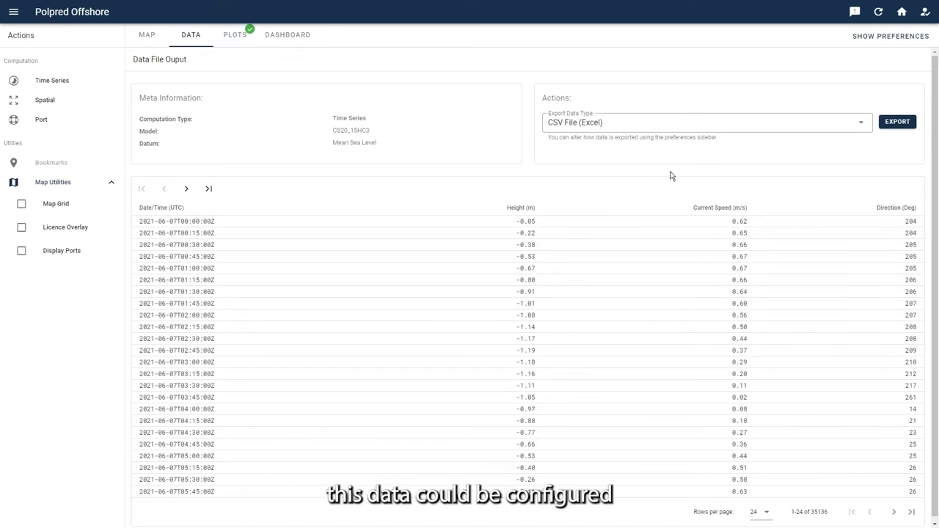
- Turn off Hide Current Components in preferences so EW and NS columns appear
{"action": "left_click", "coordinate": [882, 38]}
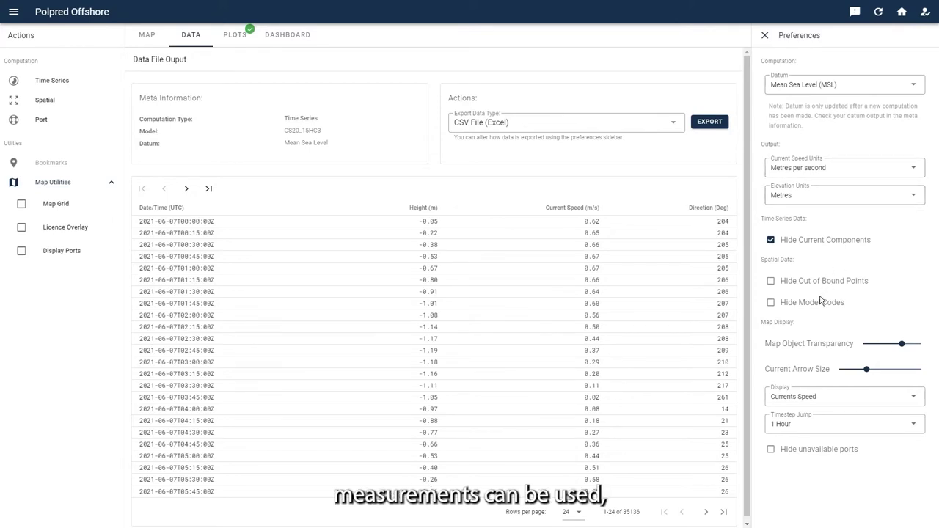
{"action": "left_click", "coordinate": [771, 241]}
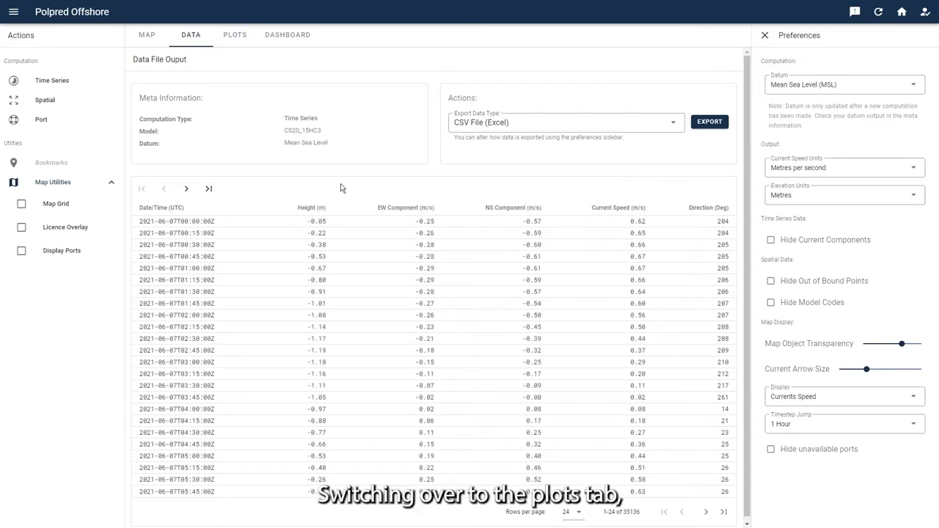
- Zoom into the elevation, speed and direction, and U and V plots around August–September 2021
{"action": "left_click", "coordinate": [242, 44]}
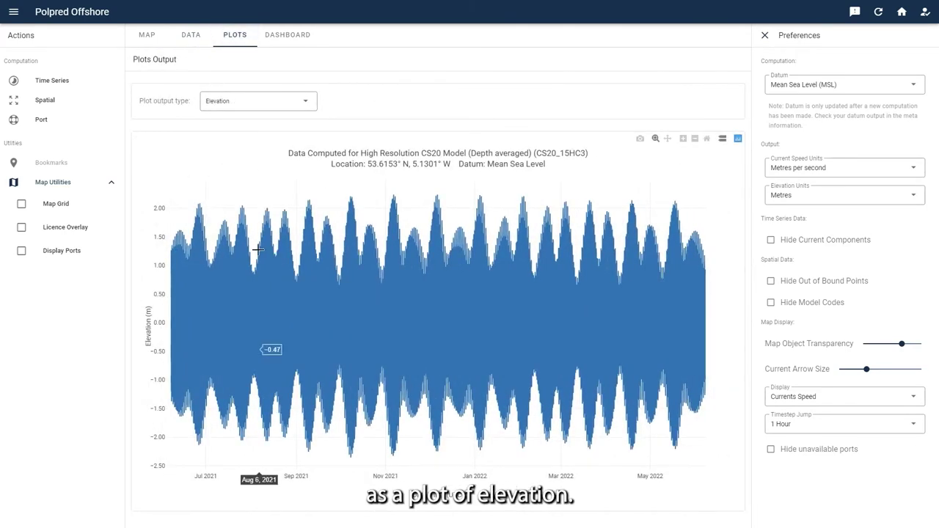
{"action": "left_click_drag", "start_coordinate": [255, 313], "coordinate": [349, 317]}
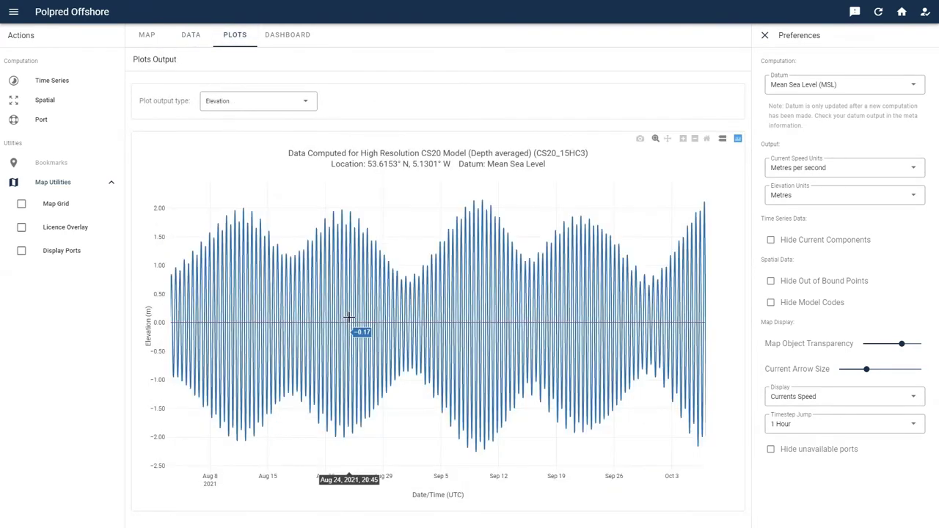
{"action": "left_click", "coordinate": [302, 103]}
{"action": "left_click", "coordinate": [268, 125]}
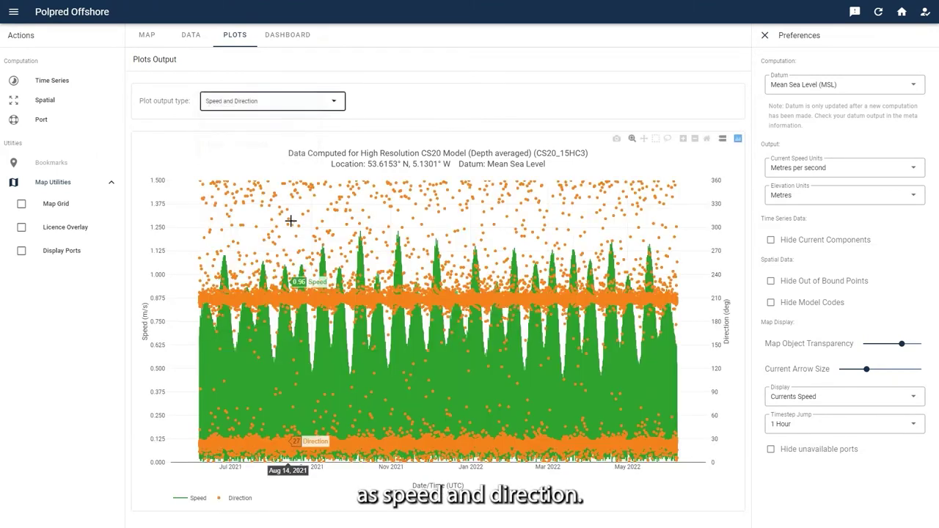
{"action": "left_click_drag", "start_coordinate": [284, 312], "coordinate": [340, 325]}
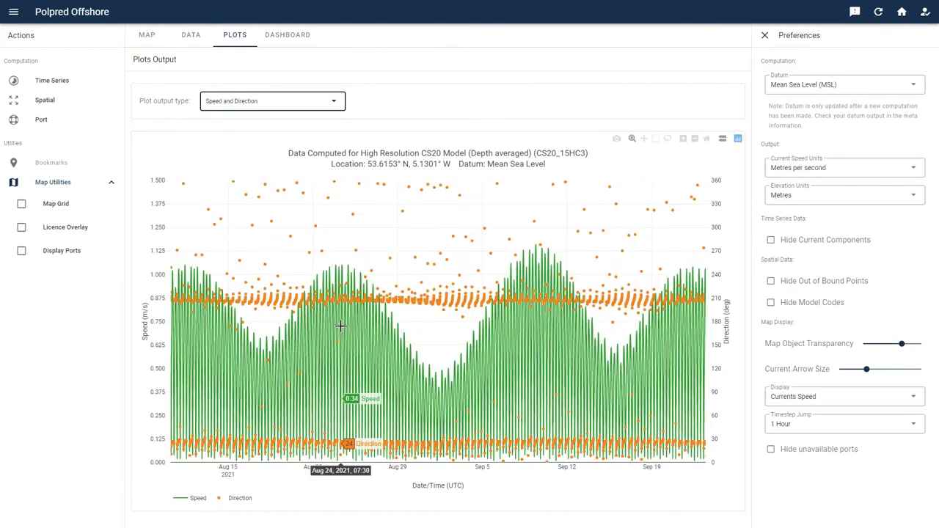
{"action": "left_click", "coordinate": [289, 102]}
{"action": "left_click", "coordinate": [273, 144]}
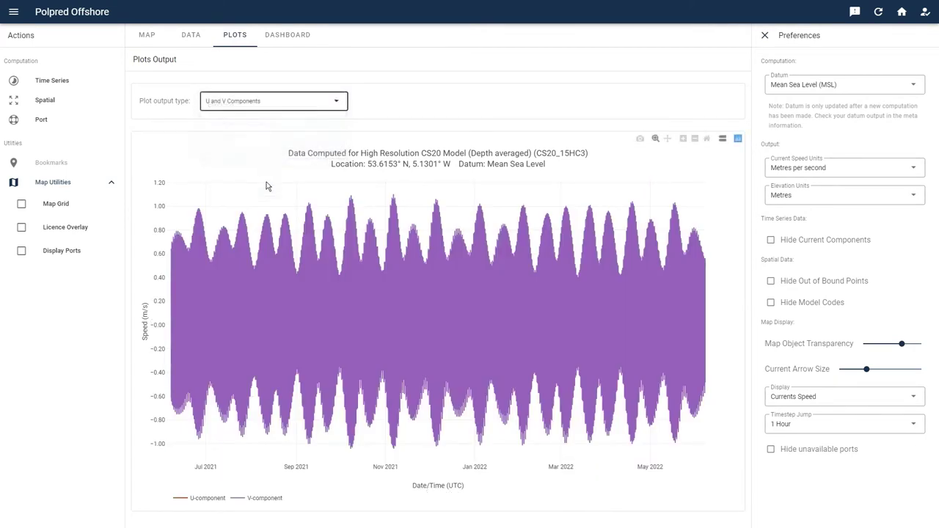
{"action": "left_click_drag", "start_coordinate": [287, 317], "coordinate": [321, 319]}
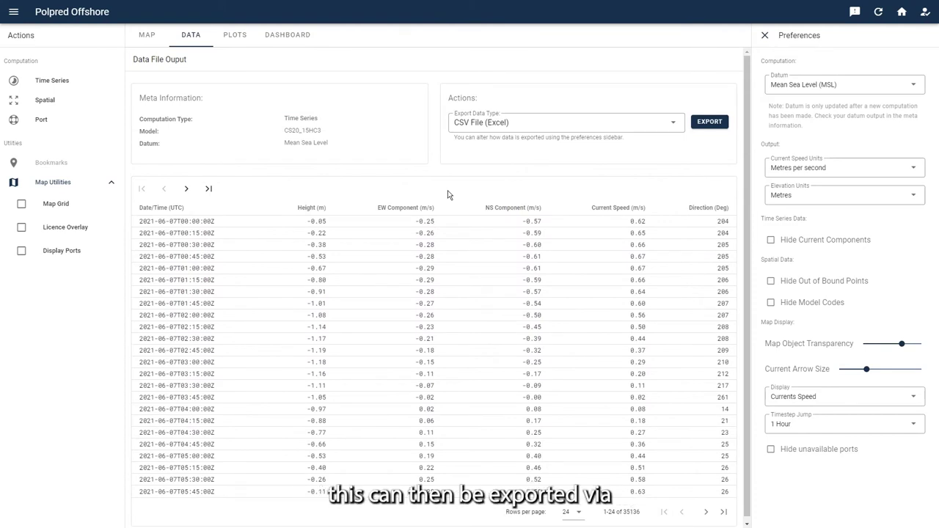
- Export the time series table as a CSV File (Excel)
{"action": "left_click", "coordinate": [542, 123]}
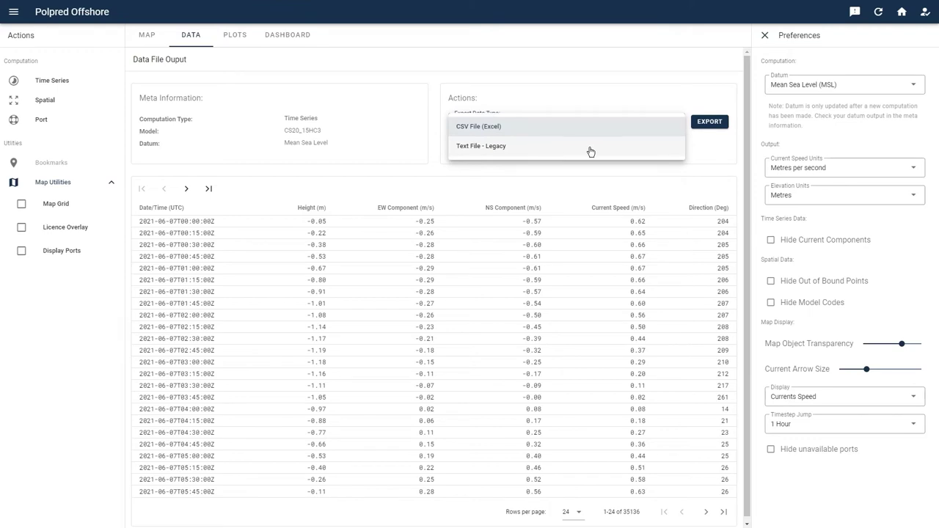
{"action": "left_click", "coordinate": [697, 154]}
{"action": "left_click", "coordinate": [710, 123]}
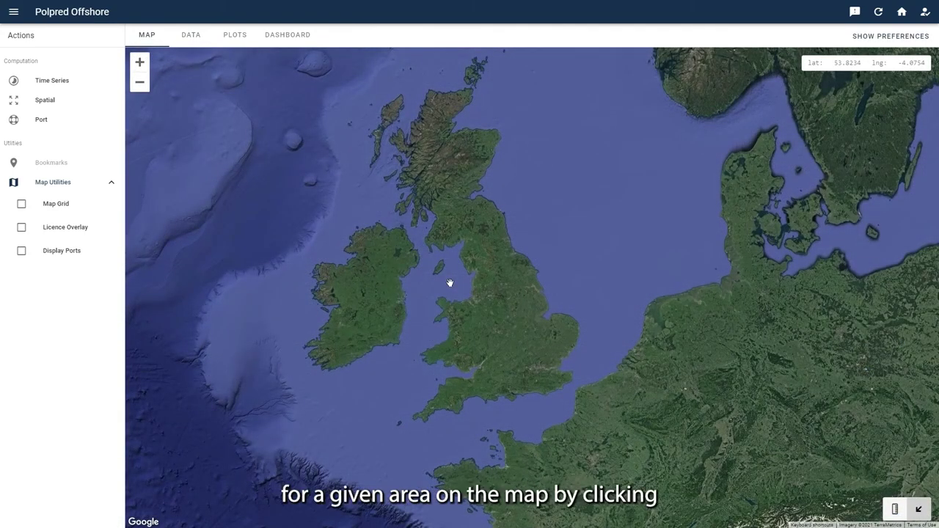
{"action": "left_click", "coordinate": [68, 104]}
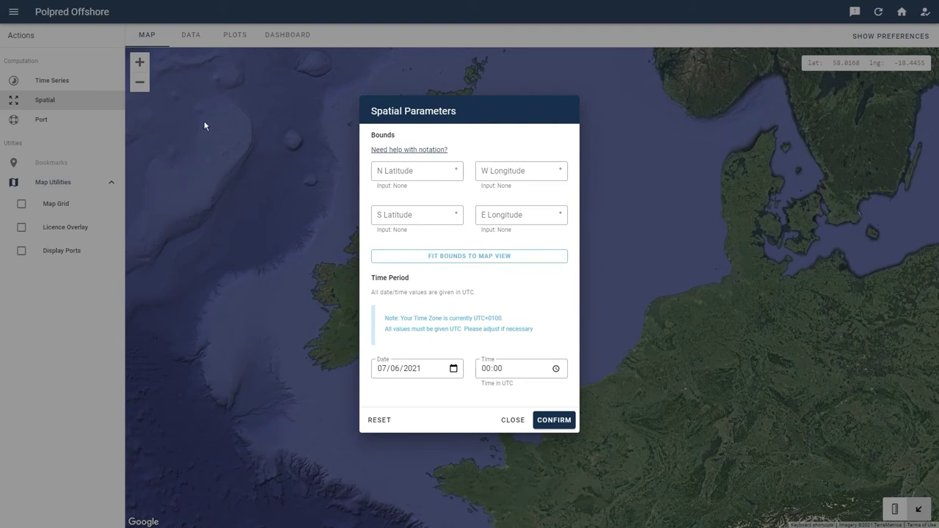
{"action": "left_click", "coordinate": [474, 263]}
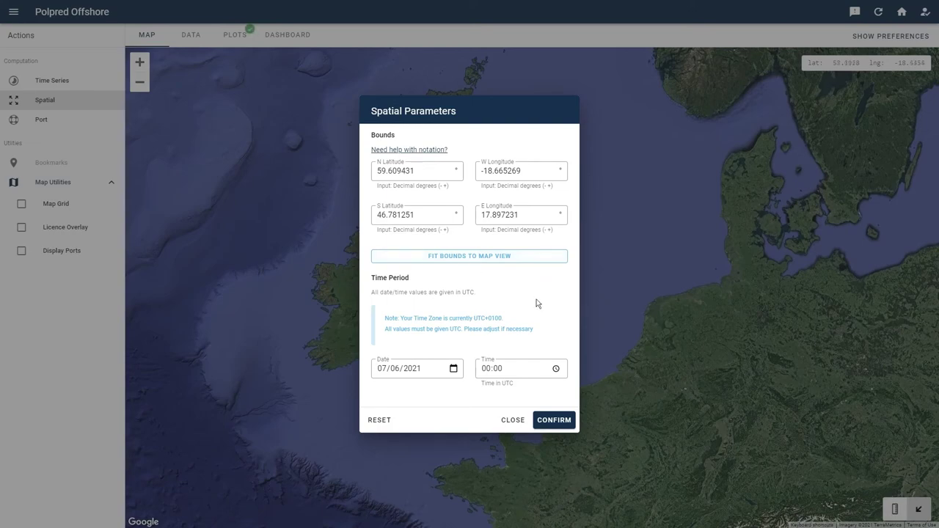
{"action": "left_click", "coordinate": [550, 420]}
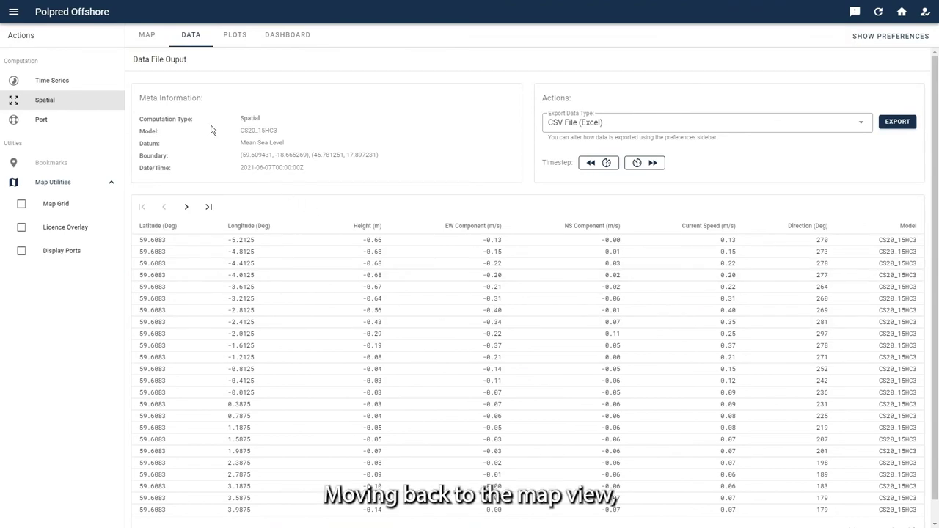
- Show the current-speed arrows on the map, zoomed in on Wales and southern England
{"action": "left_click", "coordinate": [146, 38]}
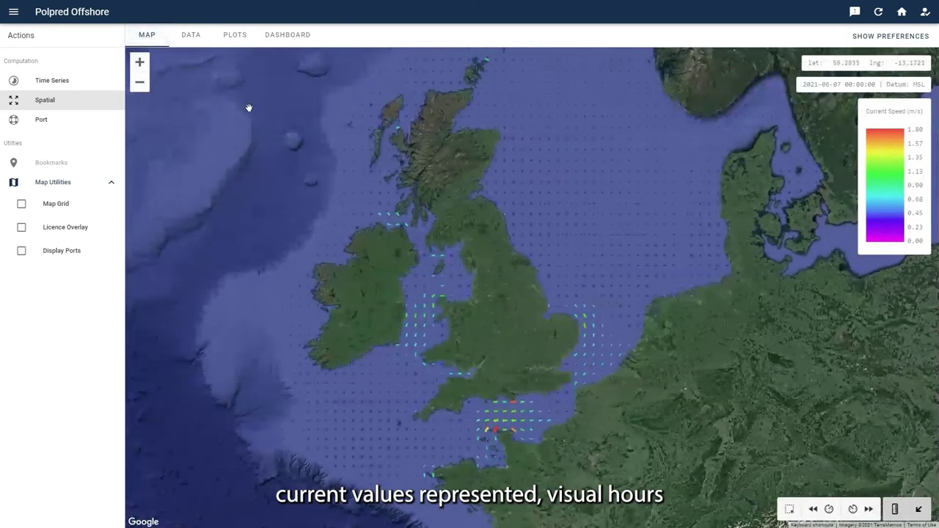
{"action": "scroll", "coordinate": [479, 382], "scroll_direction": "up", "scroll_amount": 1}
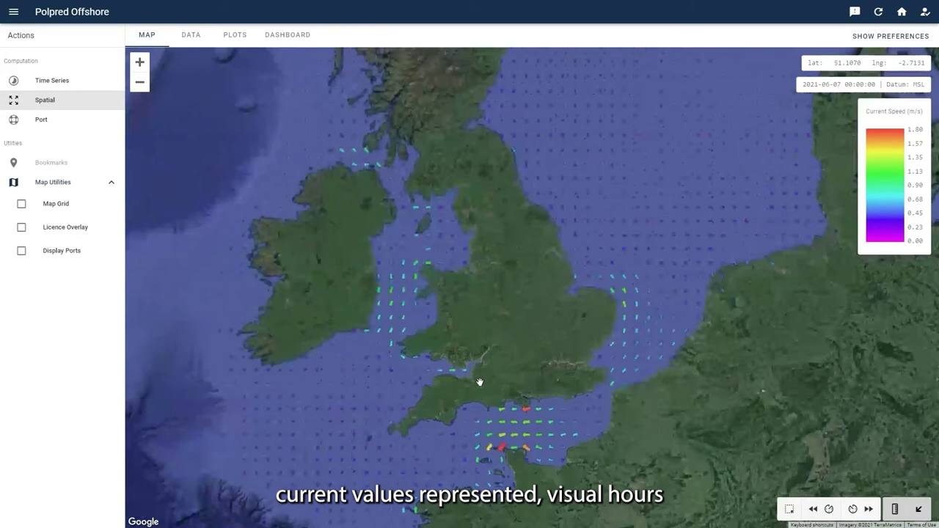
{"action": "scroll", "coordinate": [480, 381], "scroll_direction": "up", "scroll_amount": 1}
{"action": "left_click_drag", "start_coordinate": [477, 380], "coordinate": [484, 300]}
{"action": "left_click_drag", "start_coordinate": [477, 201], "coordinate": [550, 235]}
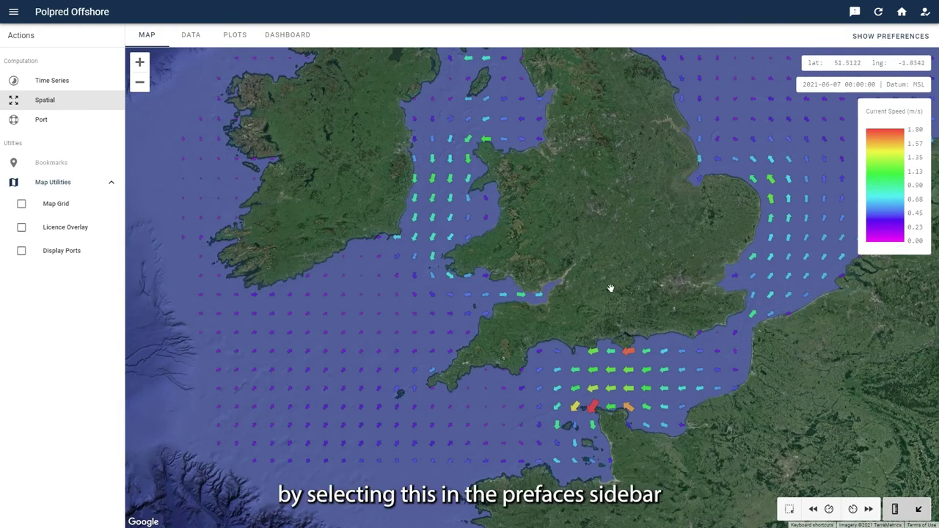
- Set the map Display to Elevation and zoom out to the whole UK
{"action": "left_click", "coordinate": [880, 38]}
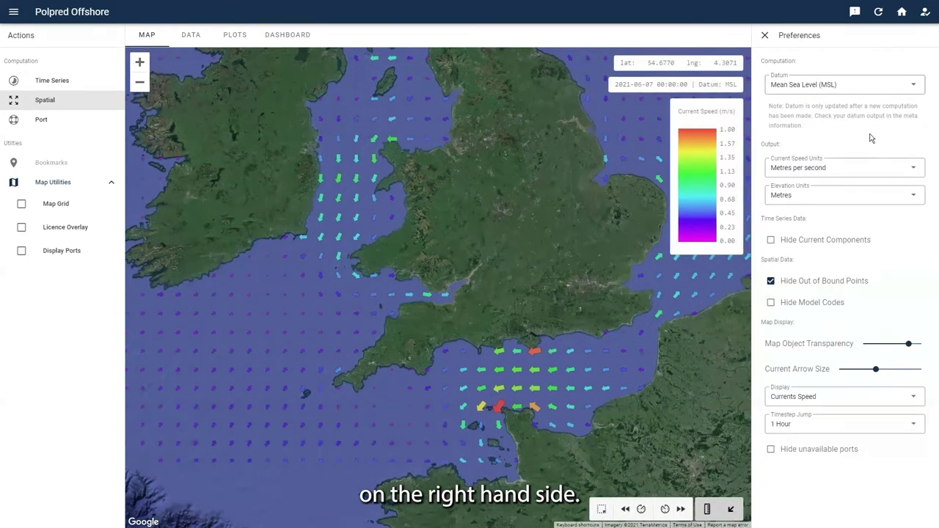
{"action": "left_click", "coordinate": [801, 399]}
{"action": "left_click", "coordinate": [793, 424]}
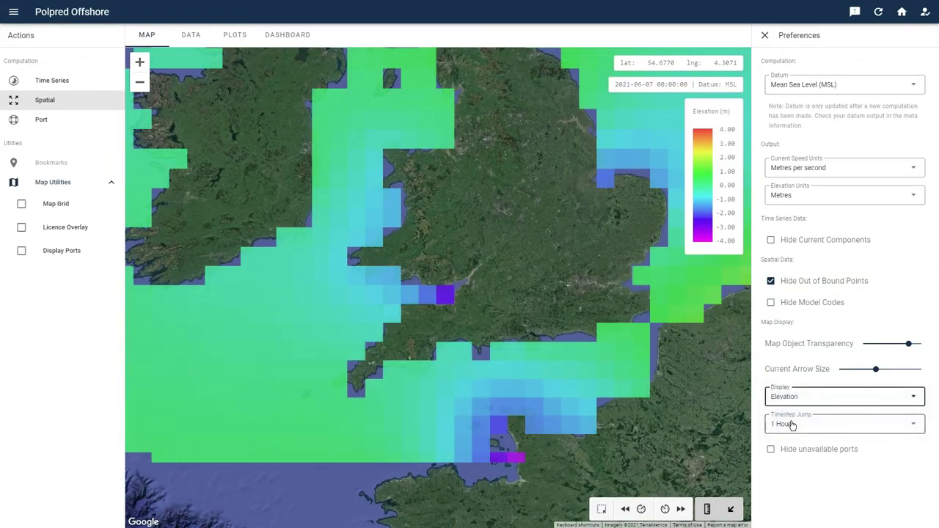
{"action": "left_click_drag", "start_coordinate": [514, 252], "coordinate": [526, 265]}
{"action": "scroll", "coordinate": [543, 272], "scroll_direction": "down", "scroll_amount": 3}
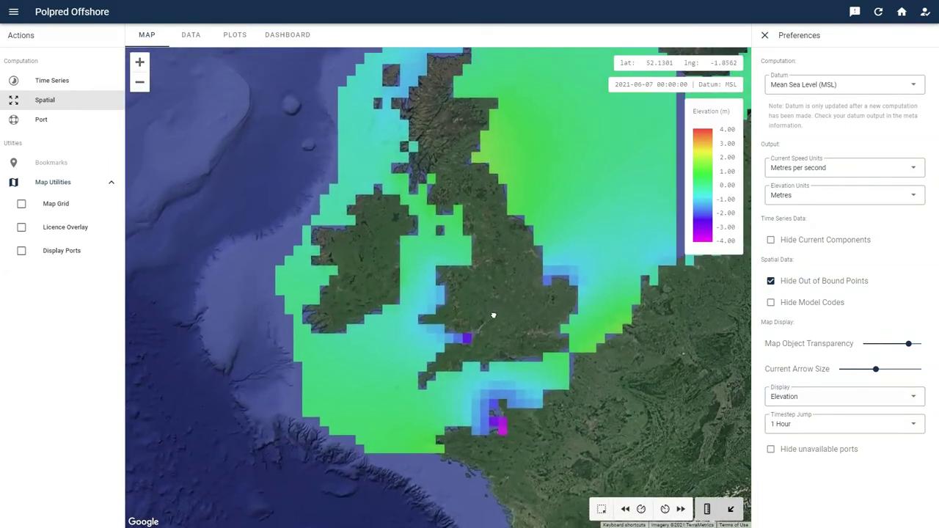
{"action": "left_click_drag", "start_coordinate": [493, 315], "coordinate": [466, 336]}
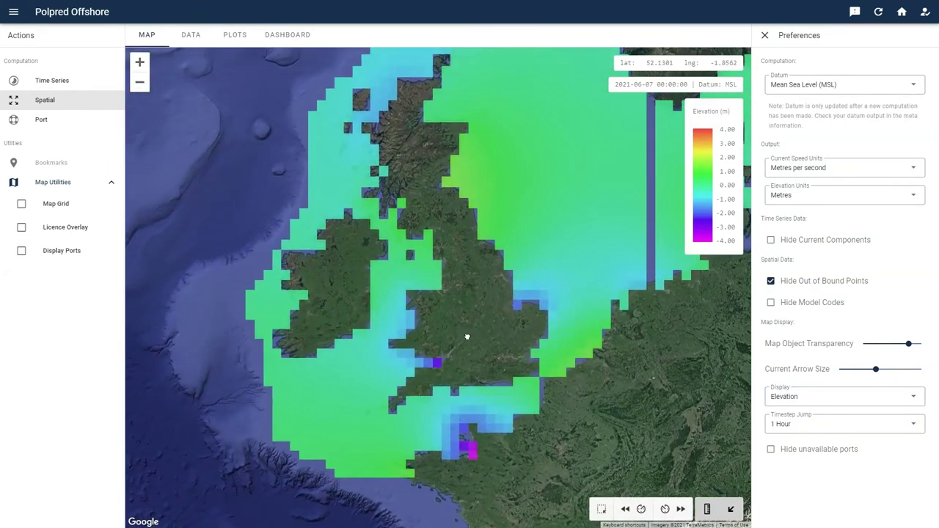